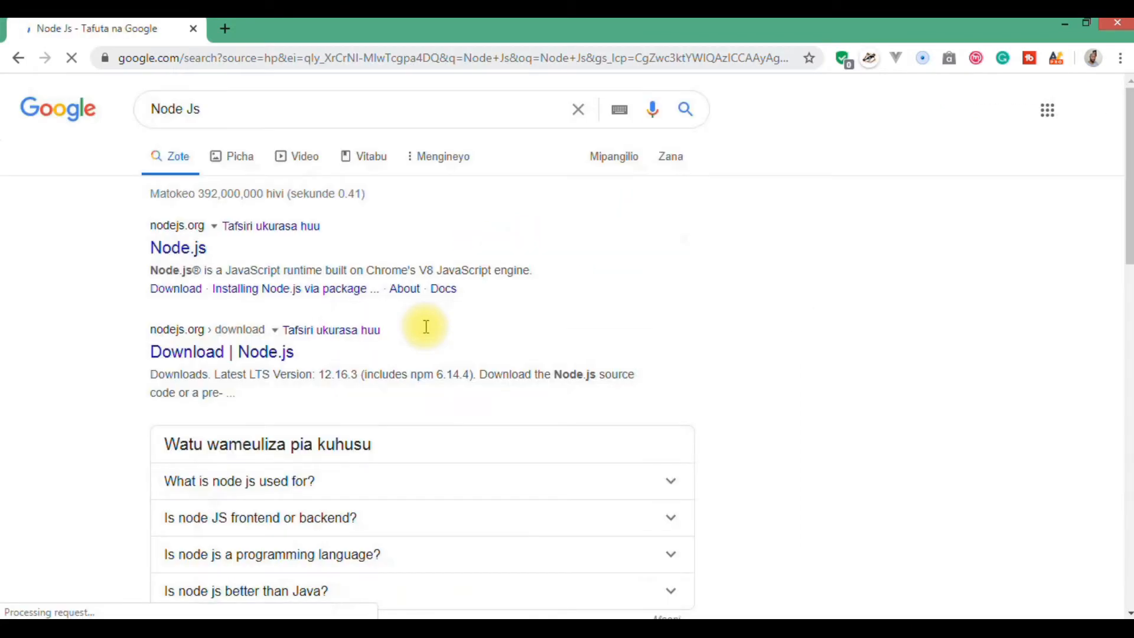
Download the 64-bit Windows Installer (.msi) of the Node.js LTS version from the downloads page of nodejs.org.
{"action": "left_click", "coordinate": [178, 251]}
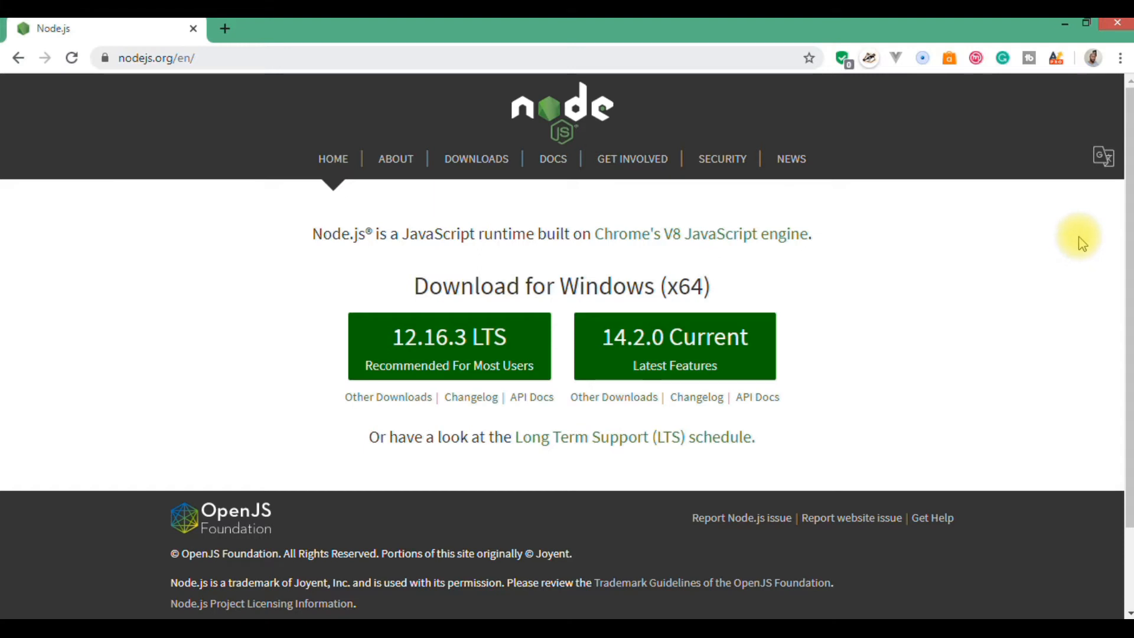
{"action": "left_click", "coordinate": [489, 170]}
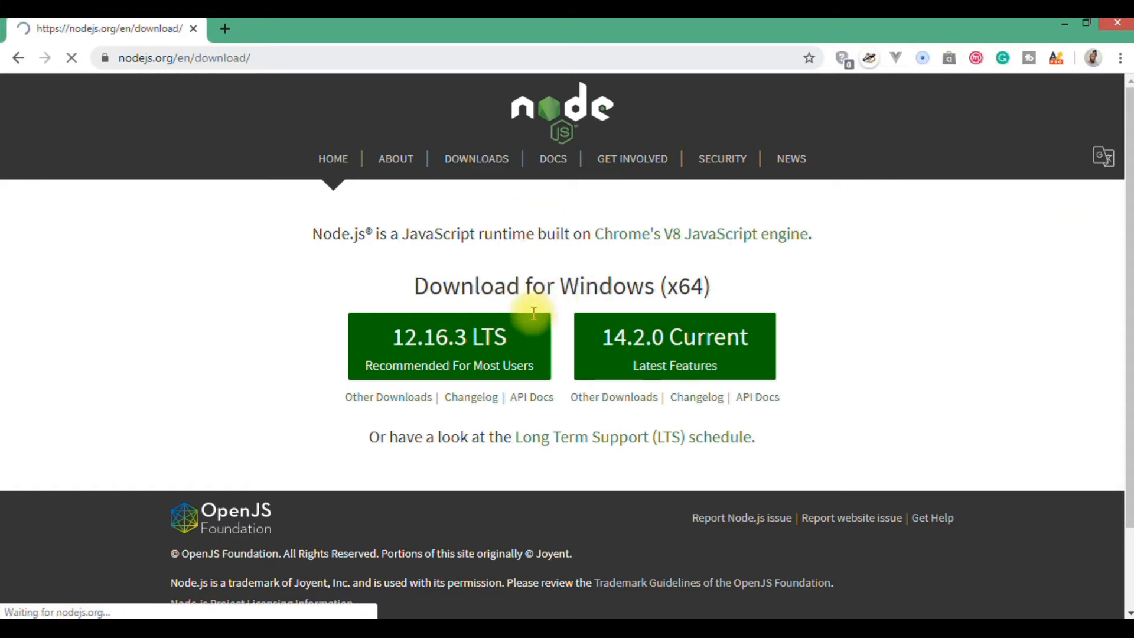
{"action": "scroll", "coordinate": [1116, 183], "scroll_direction": "down", "scroll_amount": 2}
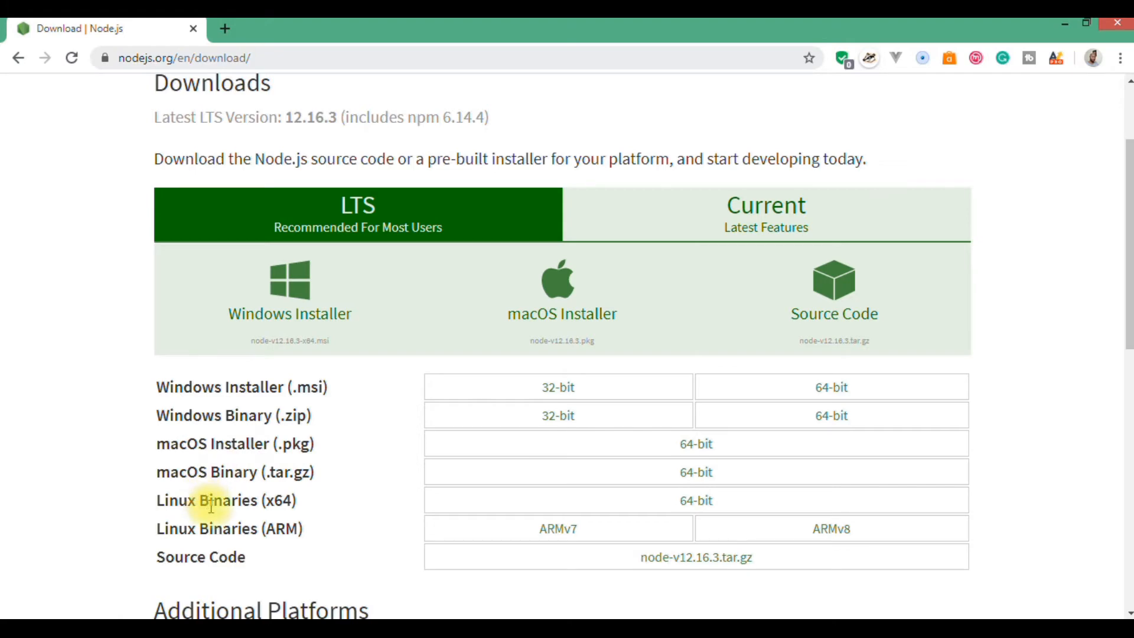
{"action": "left_click", "coordinate": [807, 386]}
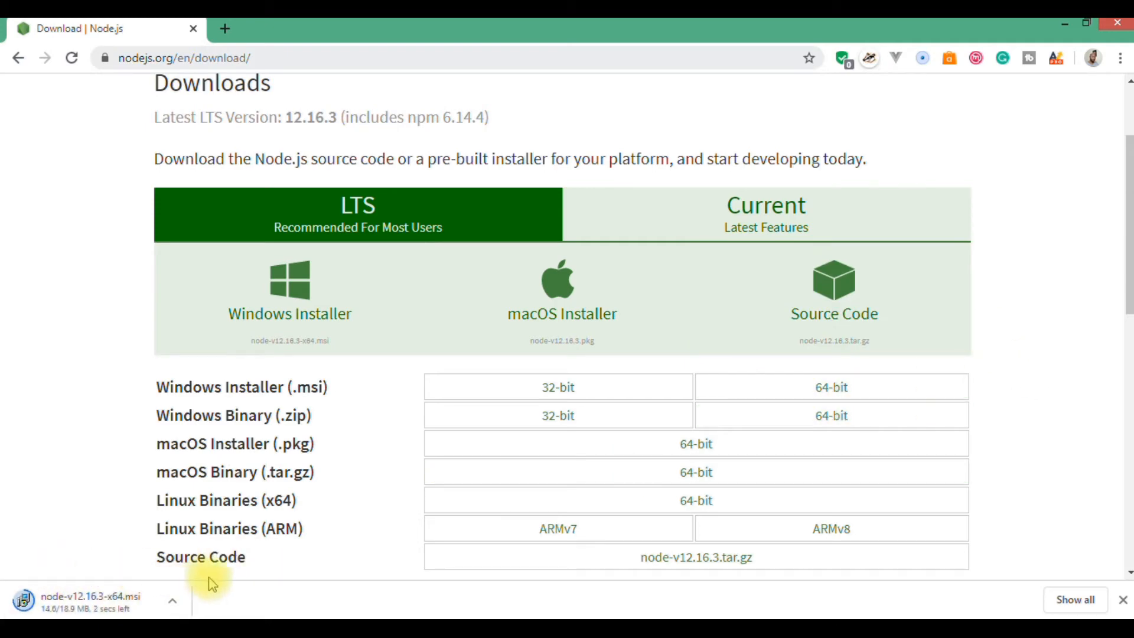
Launch the downloaded node-v12.16.3-x64.msi installer and minimize the browser to work in its setup wizard.
{"action": "right_click", "coordinate": [49, 599]}
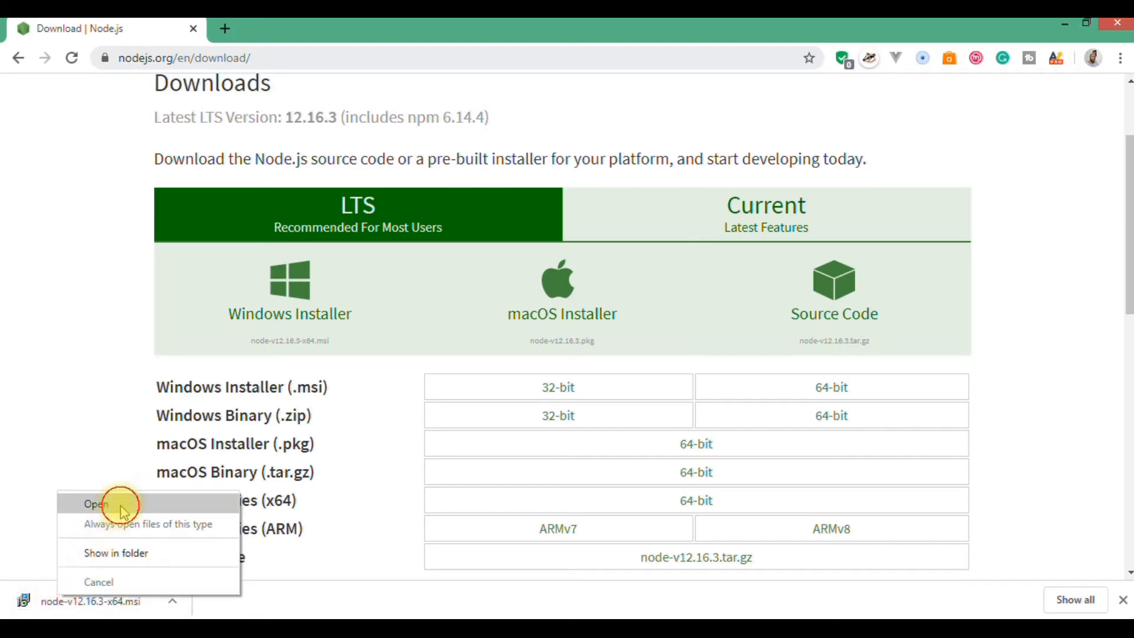
{"action": "left_click", "coordinate": [118, 508]}
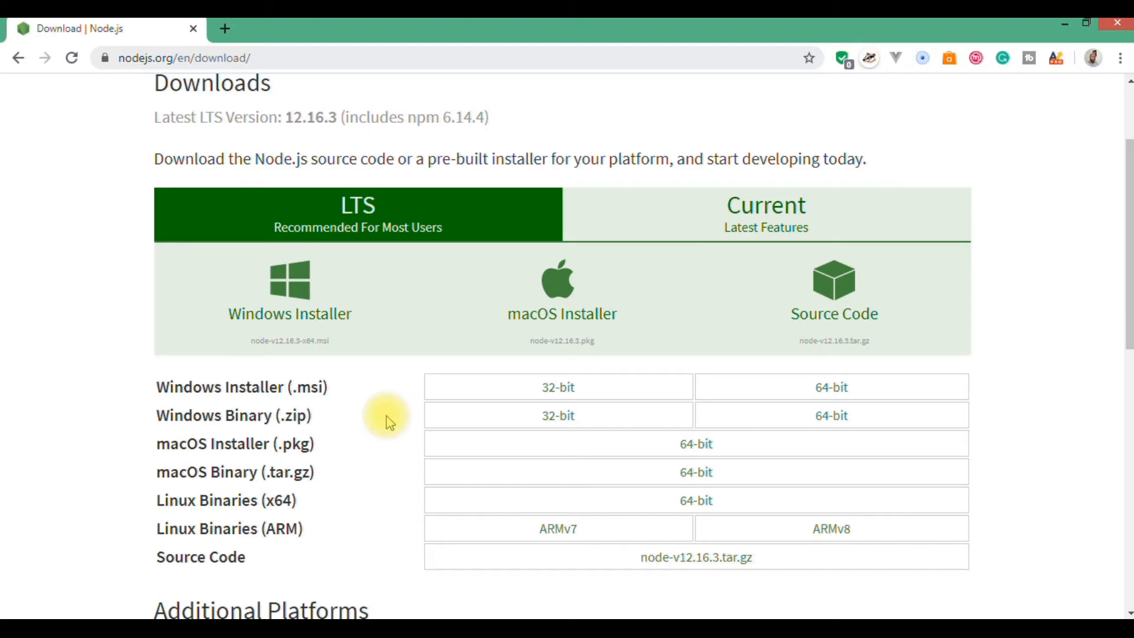
{"action": "left_click", "coordinate": [1066, 26]}
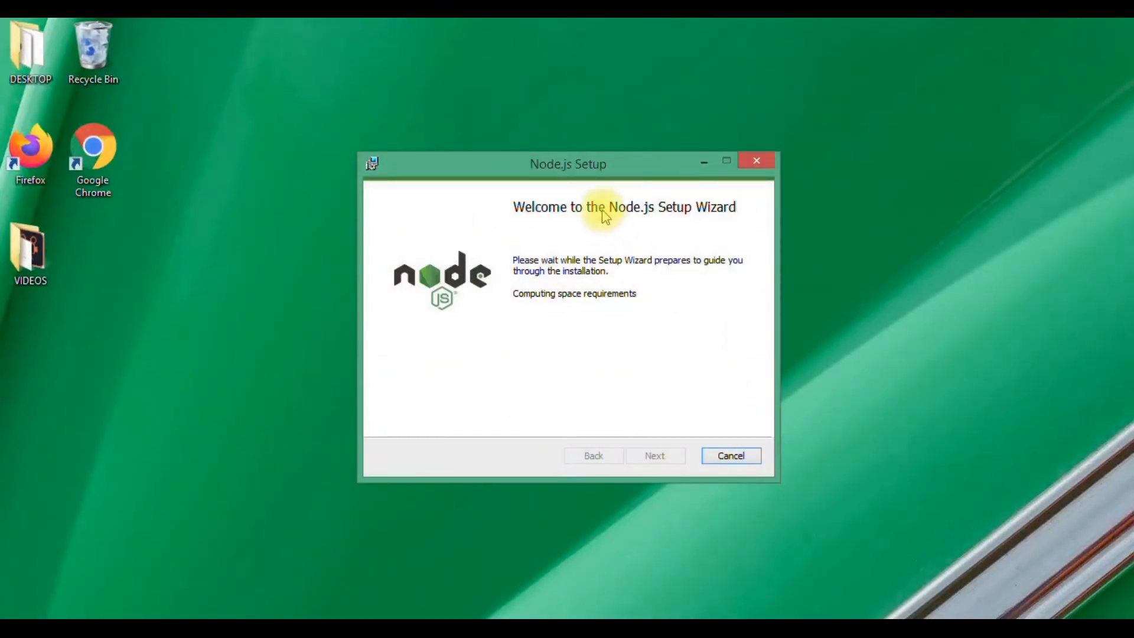
{"action": "left_click_drag", "start_coordinate": [587, 169], "coordinate": [577, 120]}
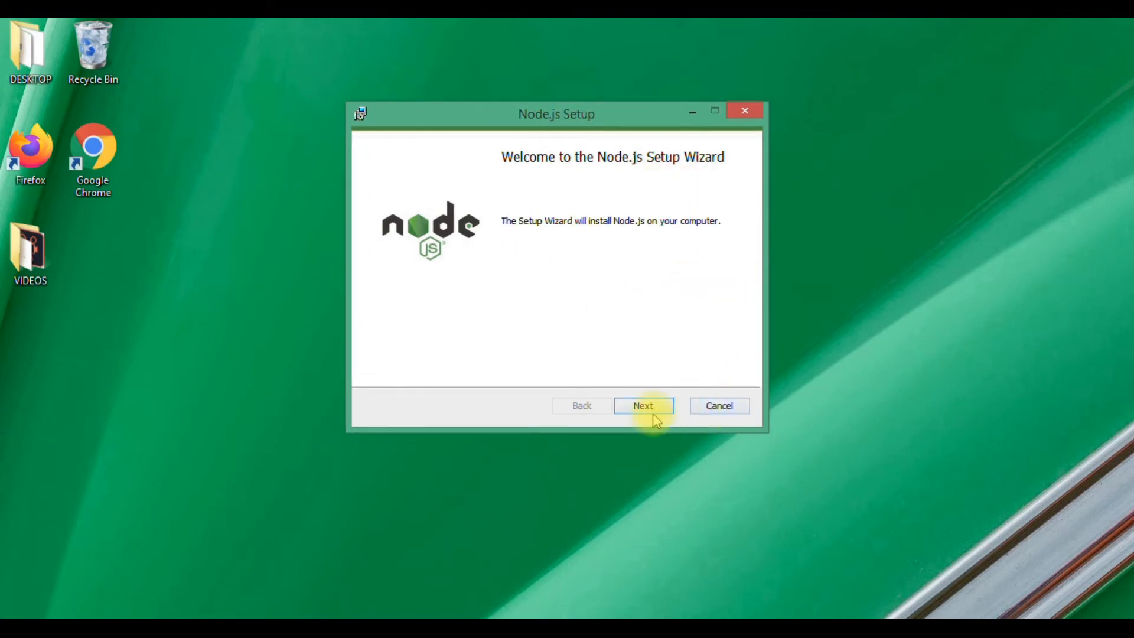
Accept the license agreement and install Node.js with the default destination folder and features, then close the finished wizard.
{"action": "left_click", "coordinate": [649, 409]}
{"action": "left_click", "coordinate": [379, 366]}
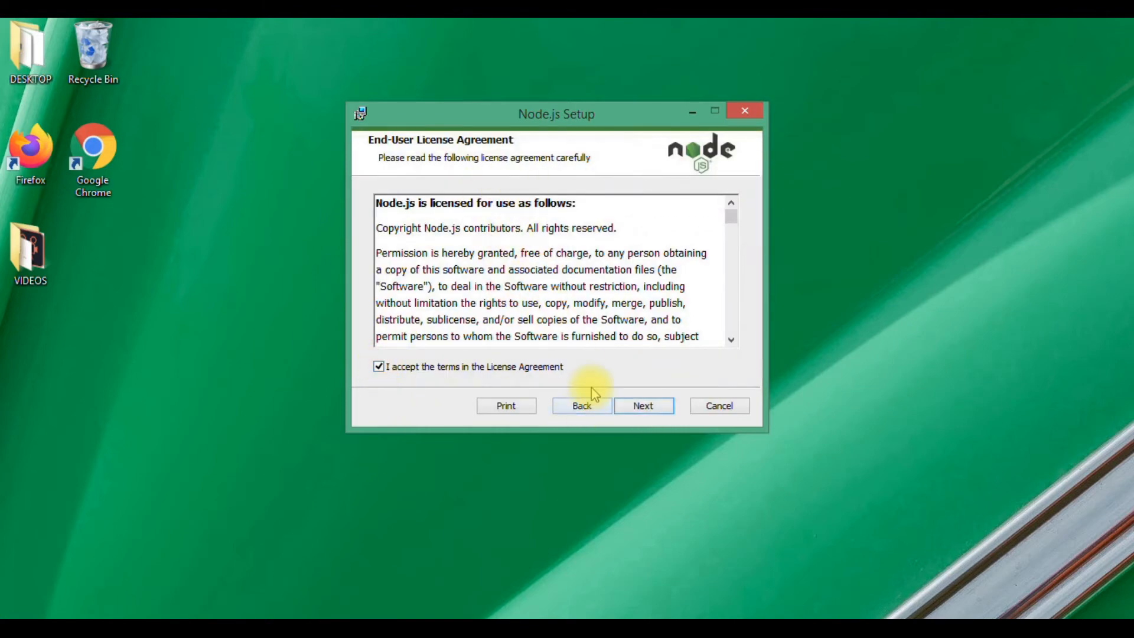
{"action": "left_click", "coordinate": [646, 413]}
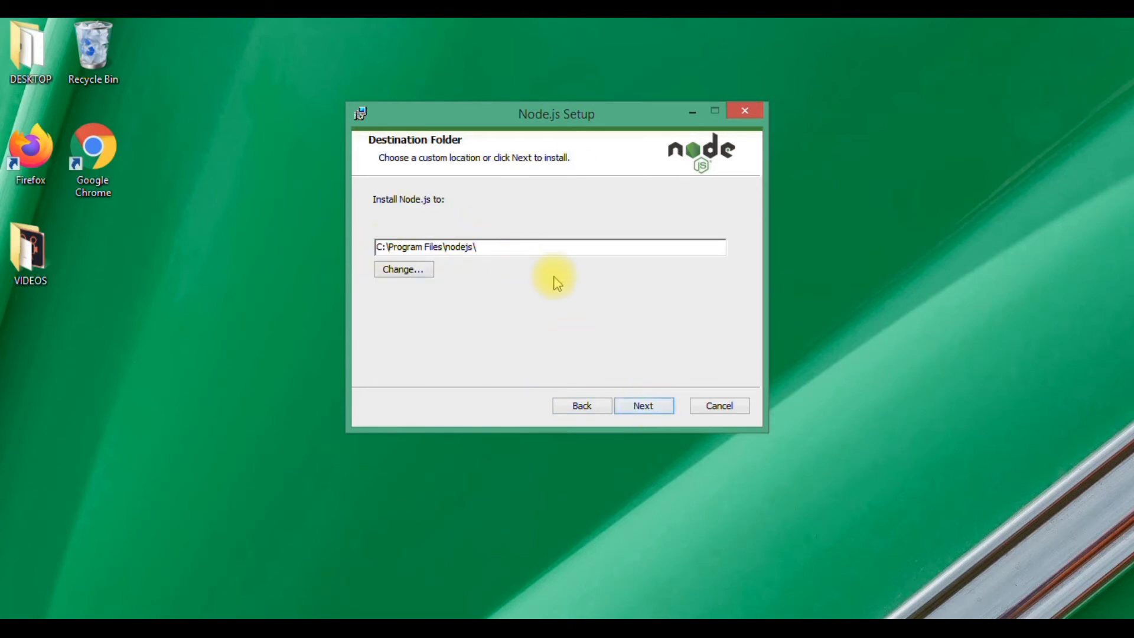
{"action": "left_click", "coordinate": [649, 406]}
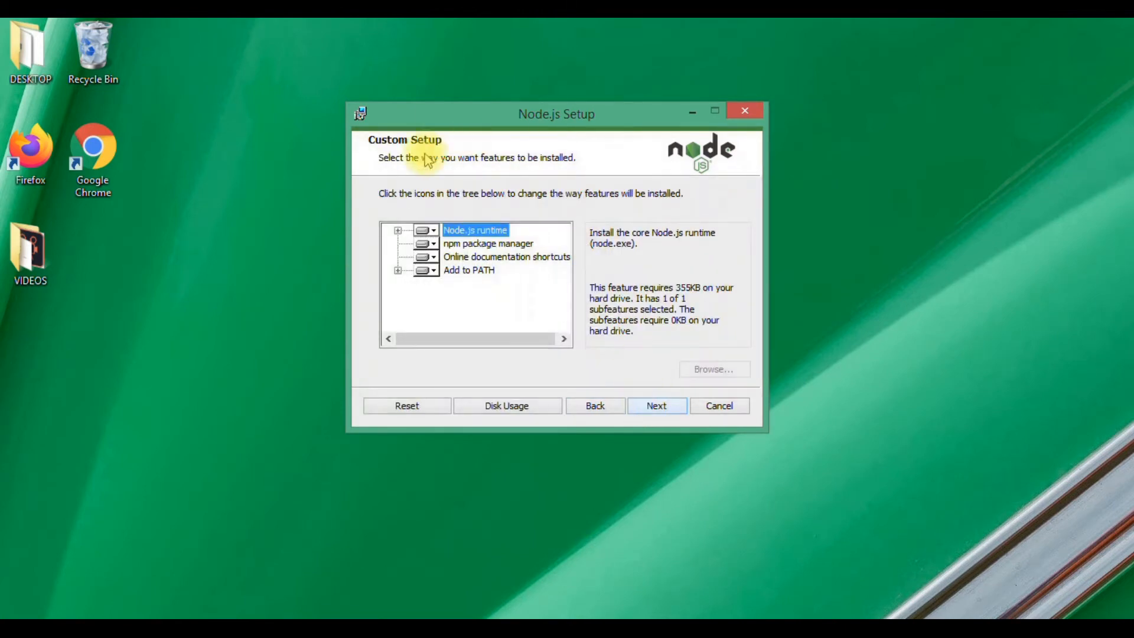
{"action": "left_click", "coordinate": [660, 411]}
{"action": "left_click", "coordinate": [661, 412]}
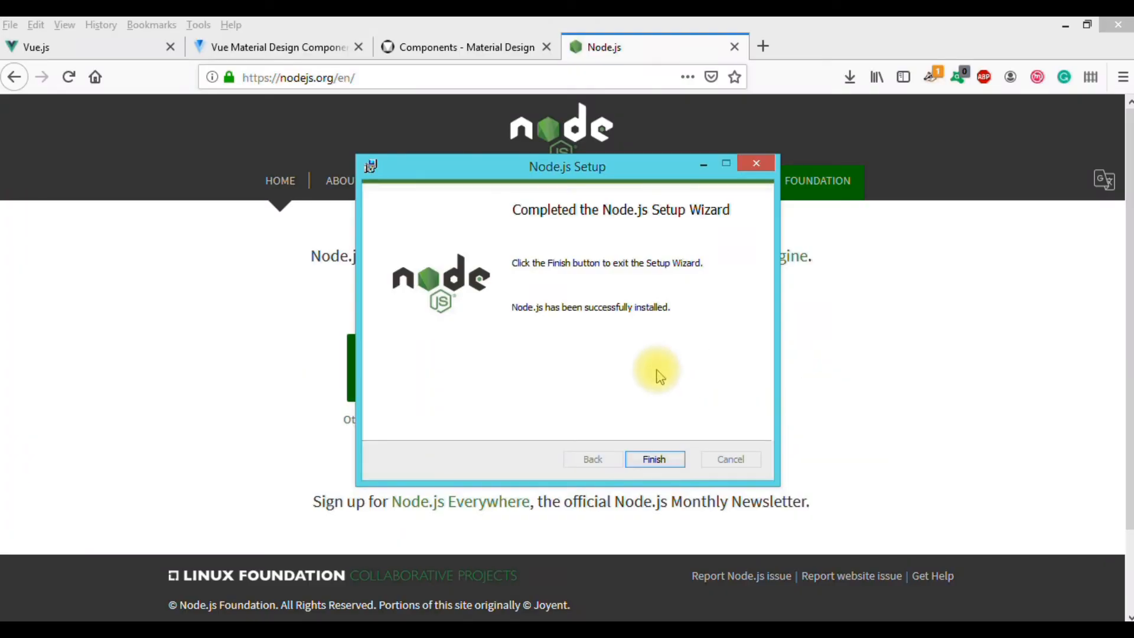
{"action": "left_click", "coordinate": [649, 460]}
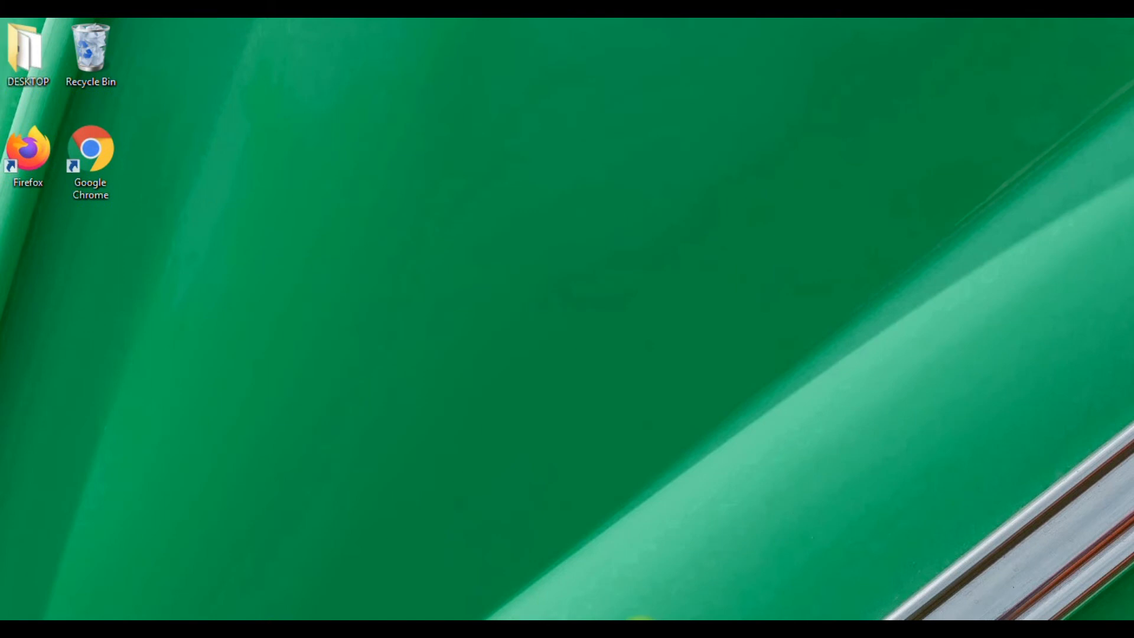
Open Google Chrome, search Google for visual studio code, and open the official Visual Studio Code website.
{"action": "double_click", "coordinate": [91, 154]}
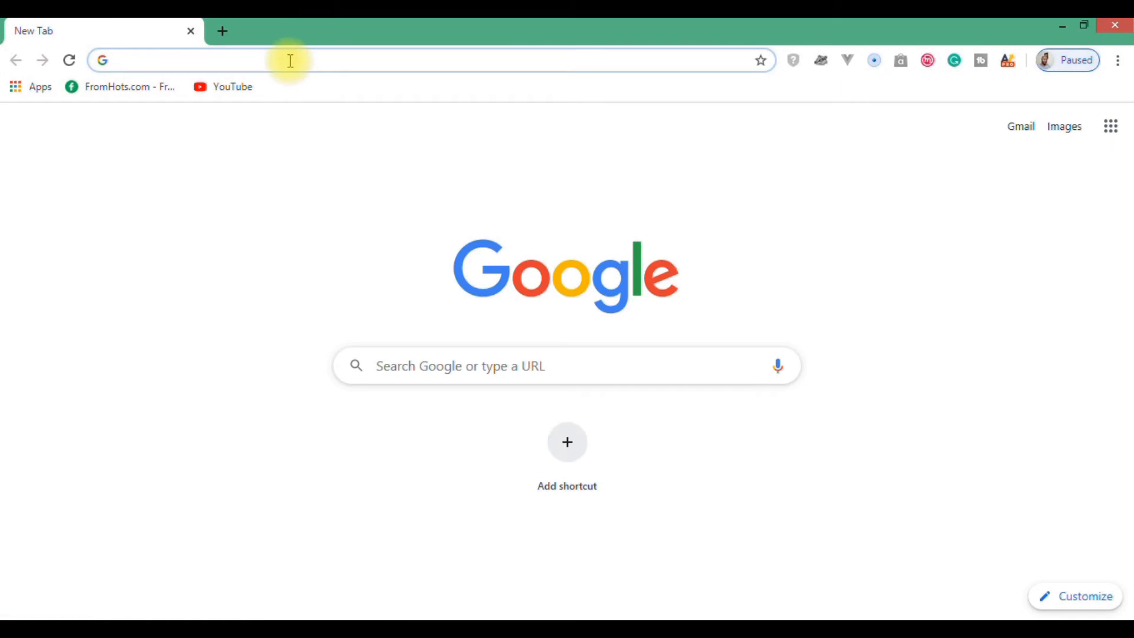
{"action": "type", "text": "goo"}
{"action": "key", "text": "Return"}
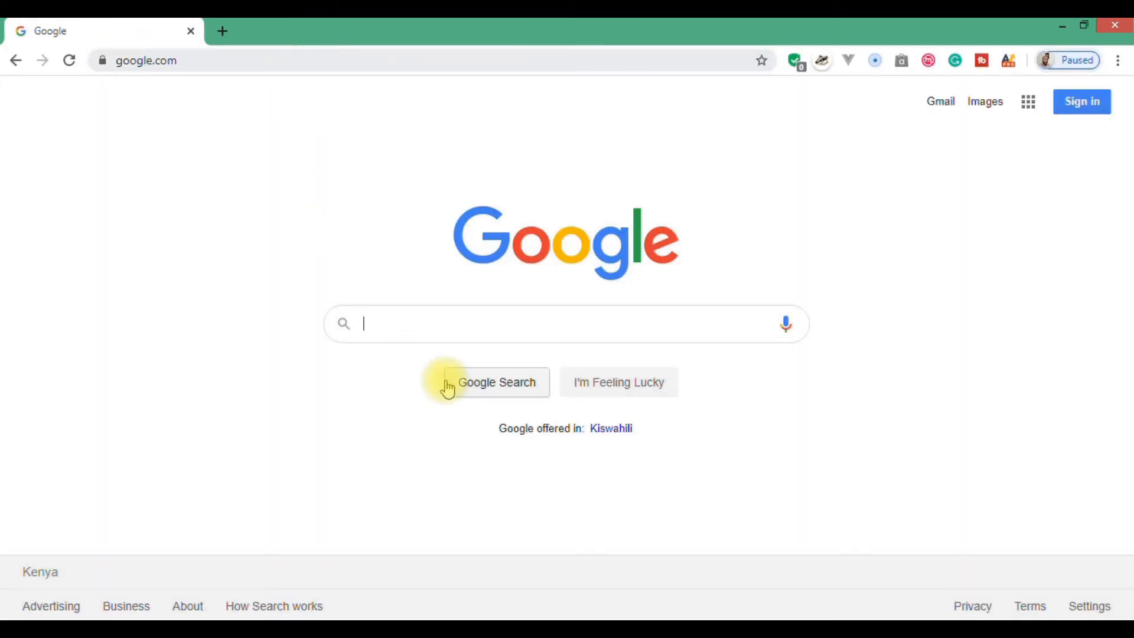
{"action": "type", "text": "Visual"}
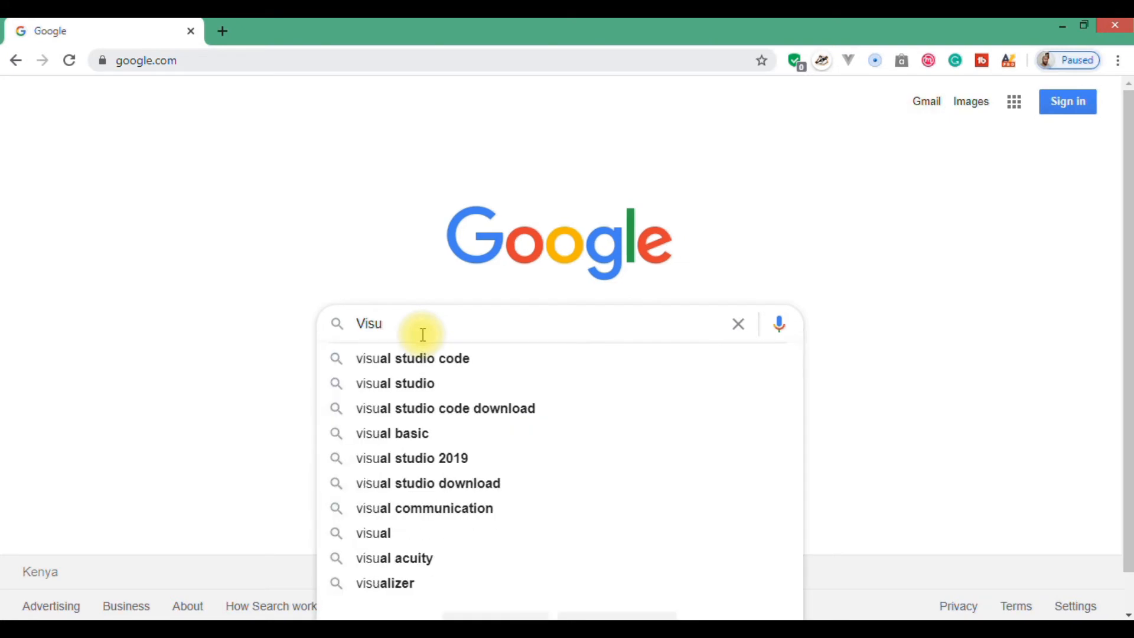
{"action": "left_click", "coordinate": [437, 361]}
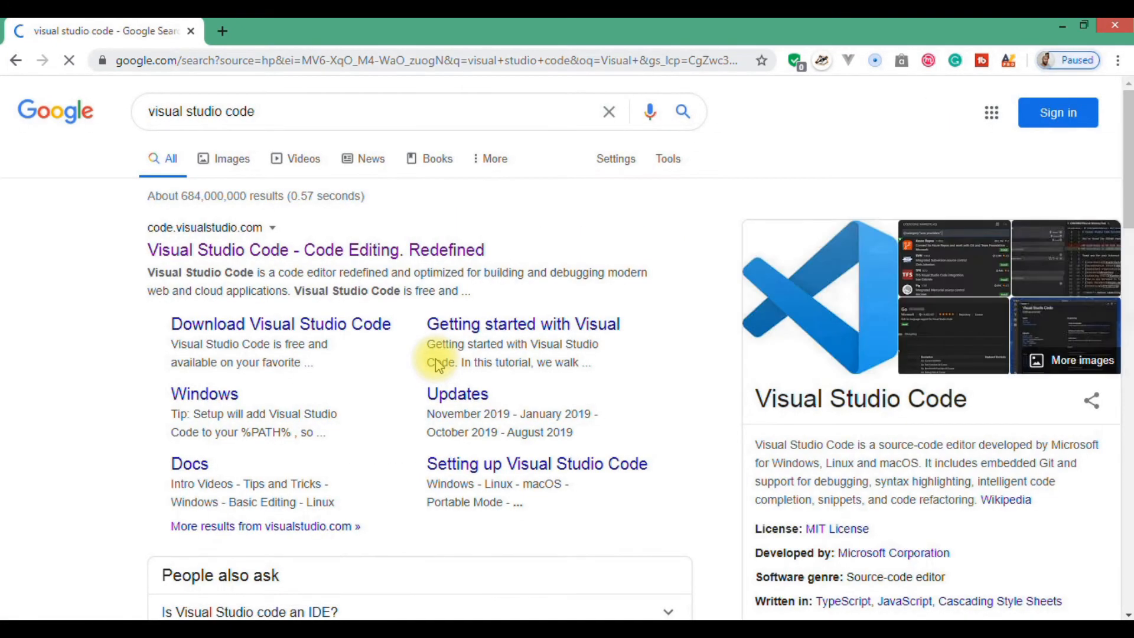
{"action": "left_click", "coordinate": [367, 251]}
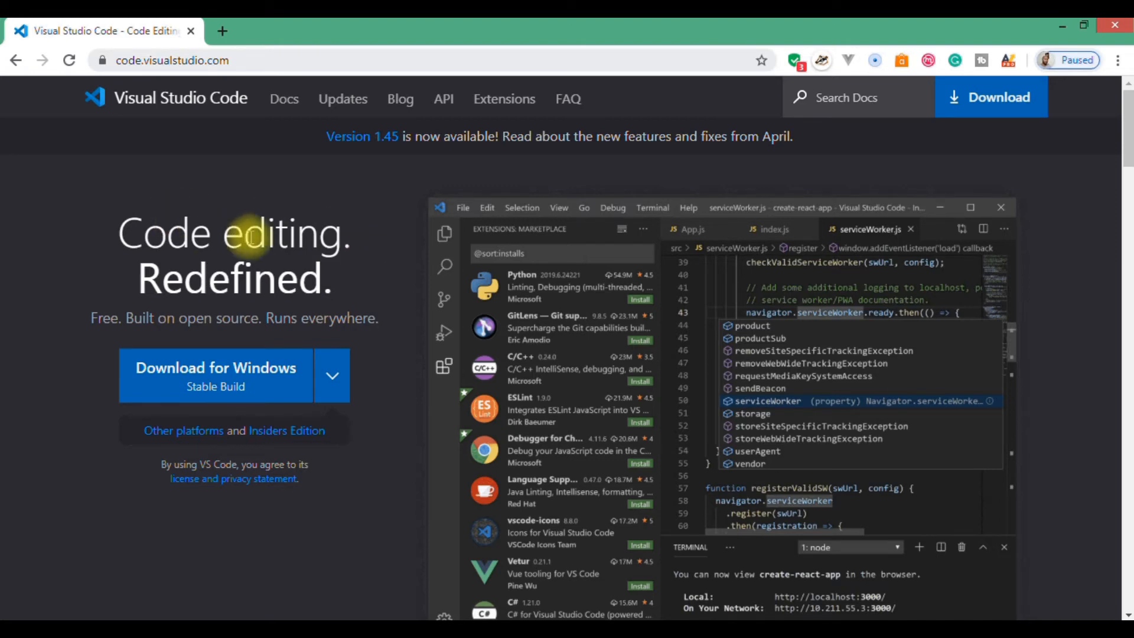
Download the stable Windows x64 User Installer of Visual Studio Code.
{"action": "left_click", "coordinate": [344, 373]}
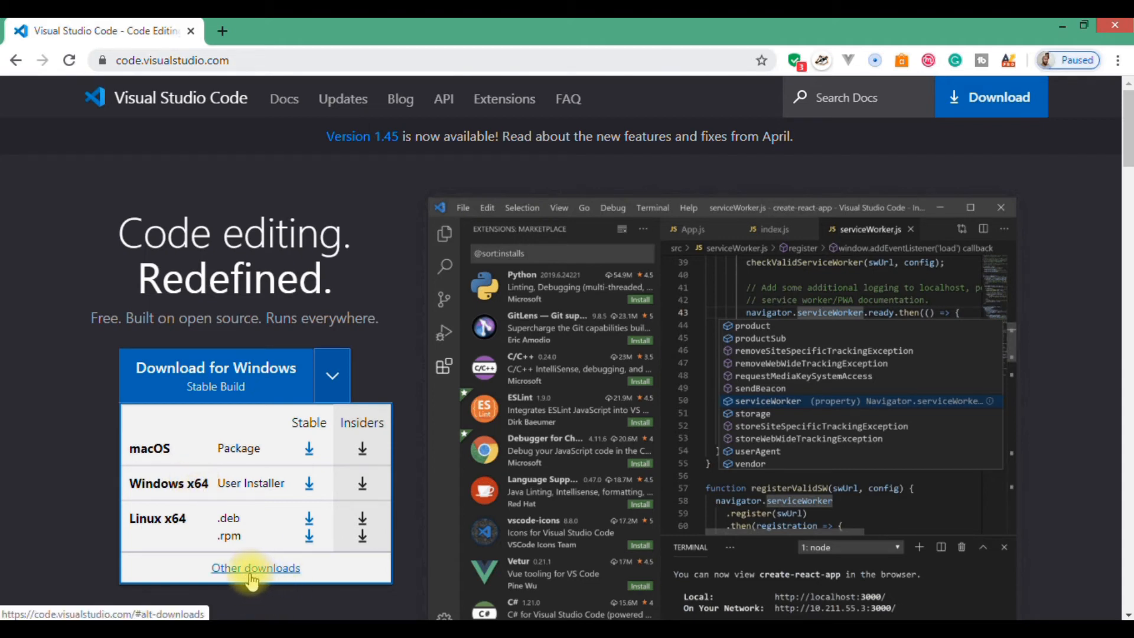
{"action": "left_click", "coordinate": [381, 270]}
{"action": "left_click", "coordinate": [334, 373]}
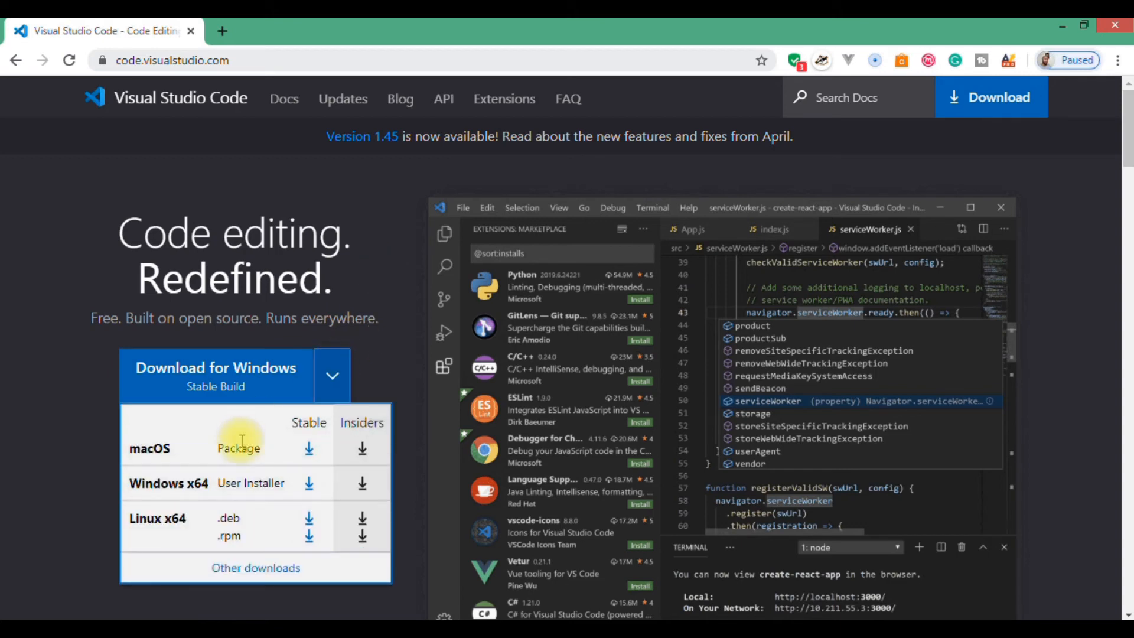
{"action": "left_click", "coordinate": [309, 486]}
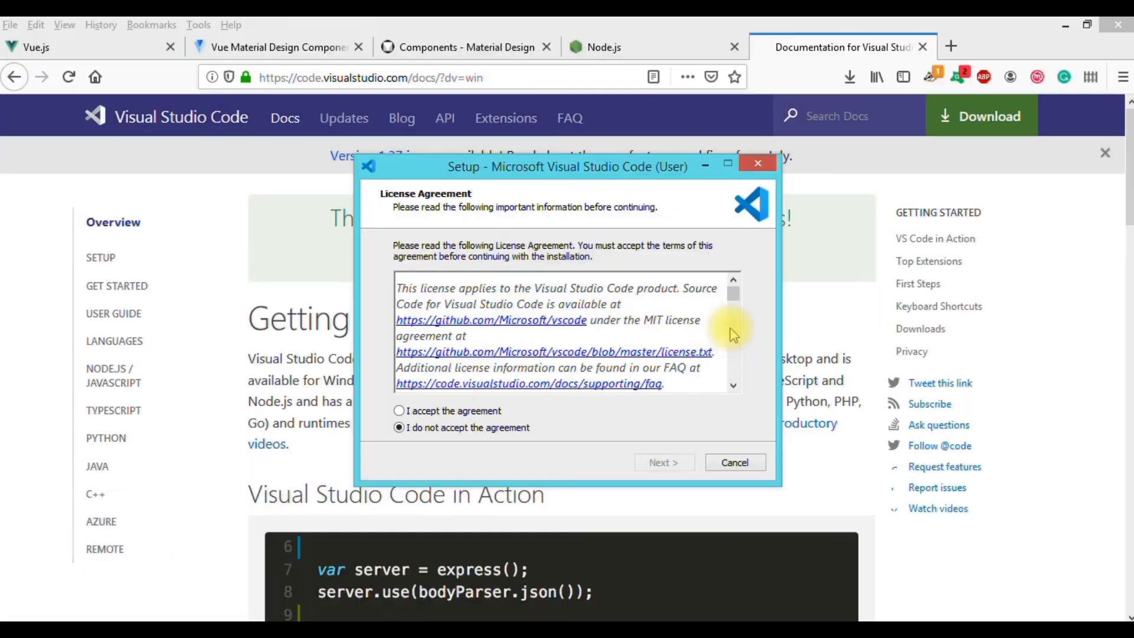
Accept the license and install Visual Studio Code with a desktop icon and Add to PATH, finishing with the launch option enabled.
{"action": "left_click", "coordinate": [403, 411]}
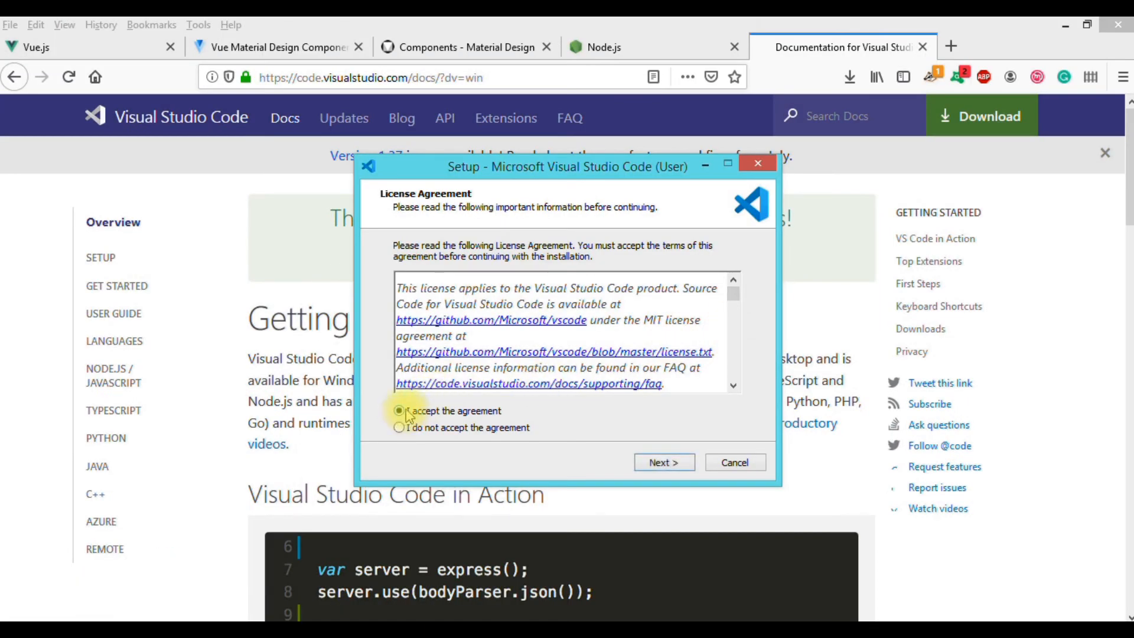
{"action": "left_click", "coordinate": [660, 464]}
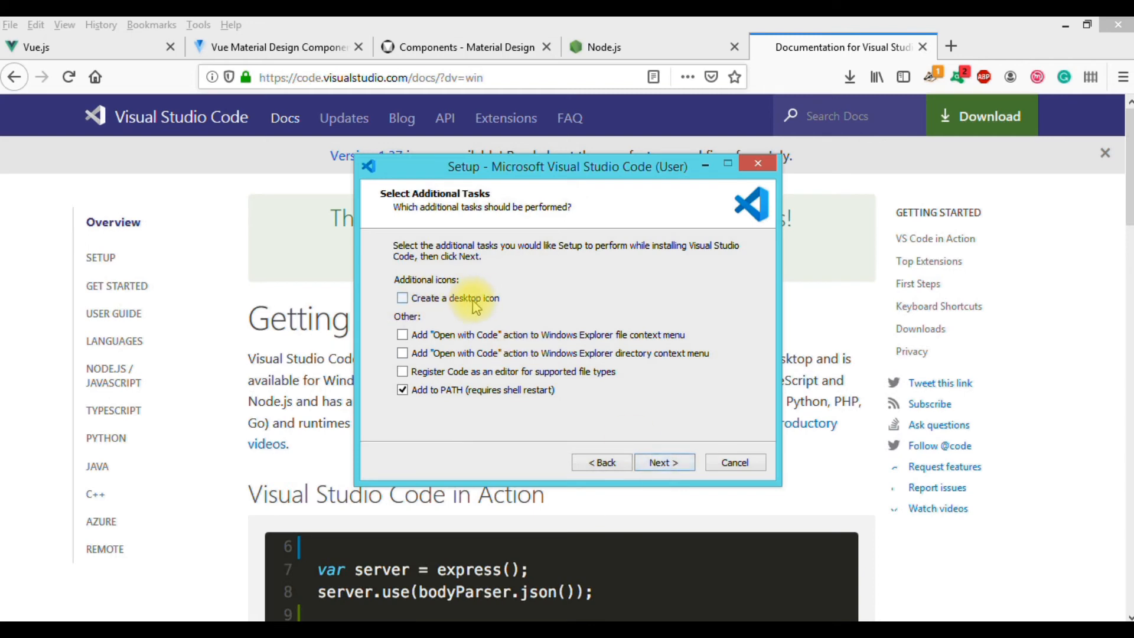
{"action": "left_click", "coordinate": [403, 298]}
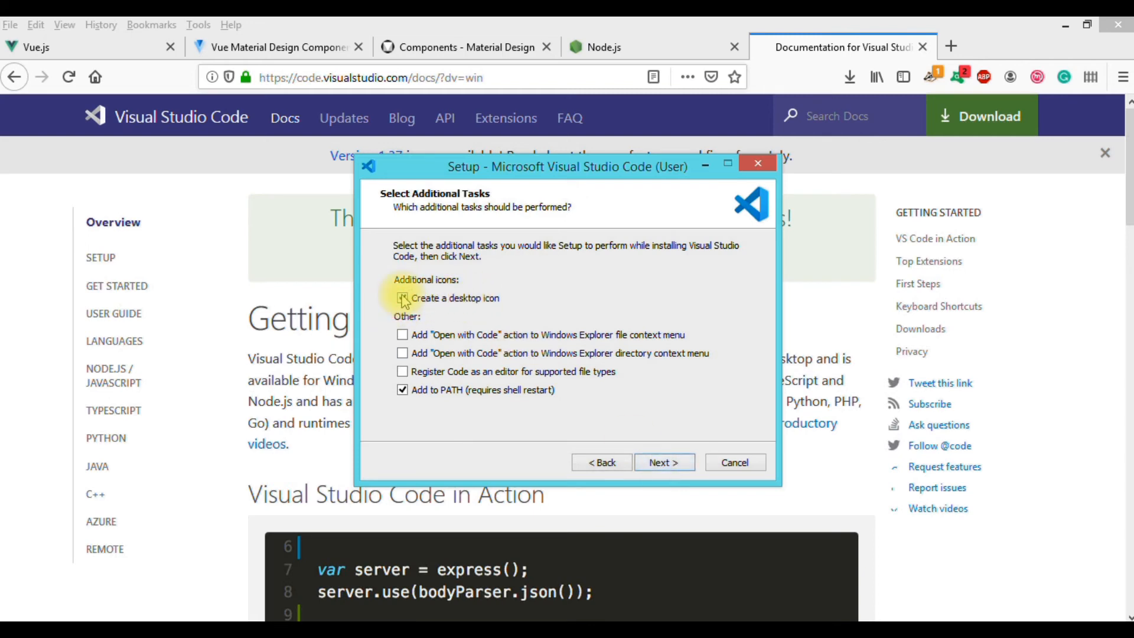
{"action": "left_click", "coordinate": [401, 388]}
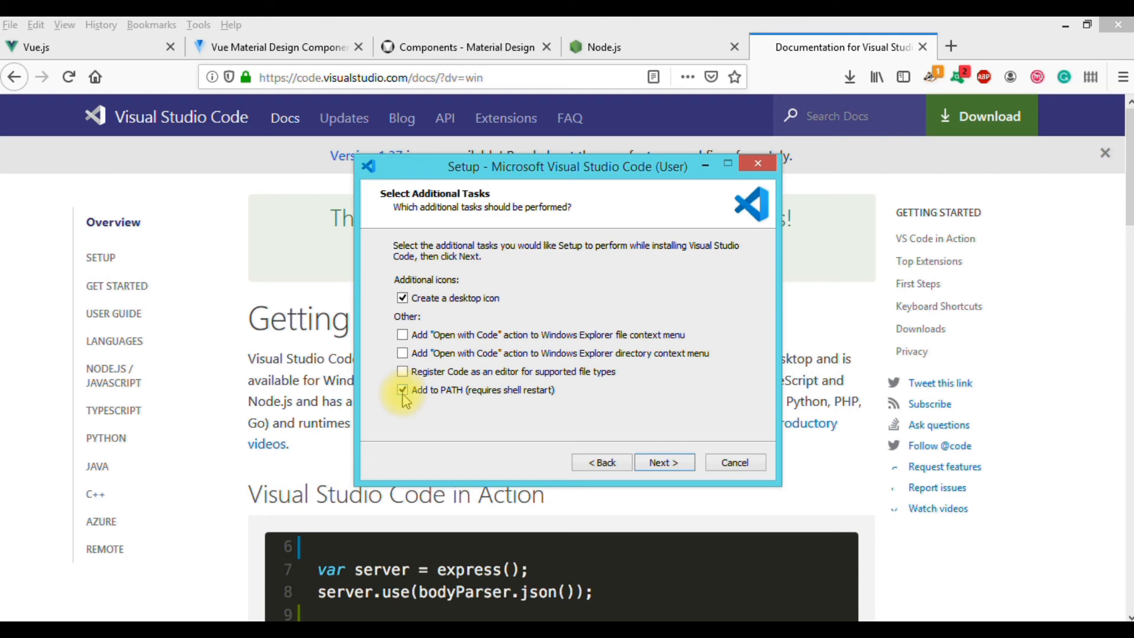
{"action": "left_click", "coordinate": [664, 463]}
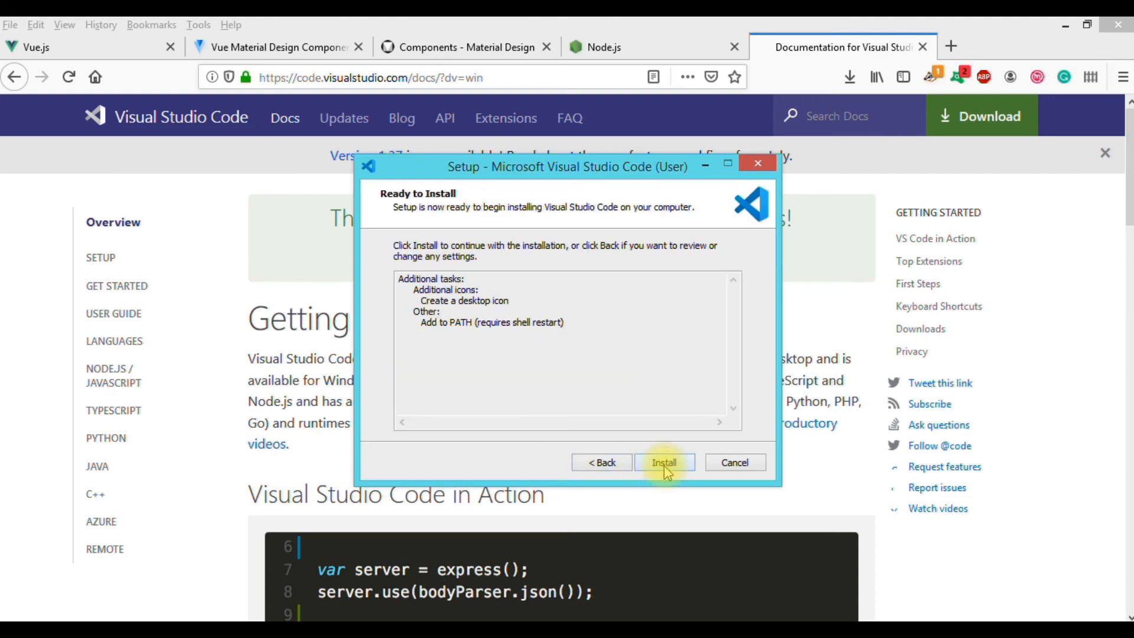
{"action": "left_click", "coordinate": [664, 463]}
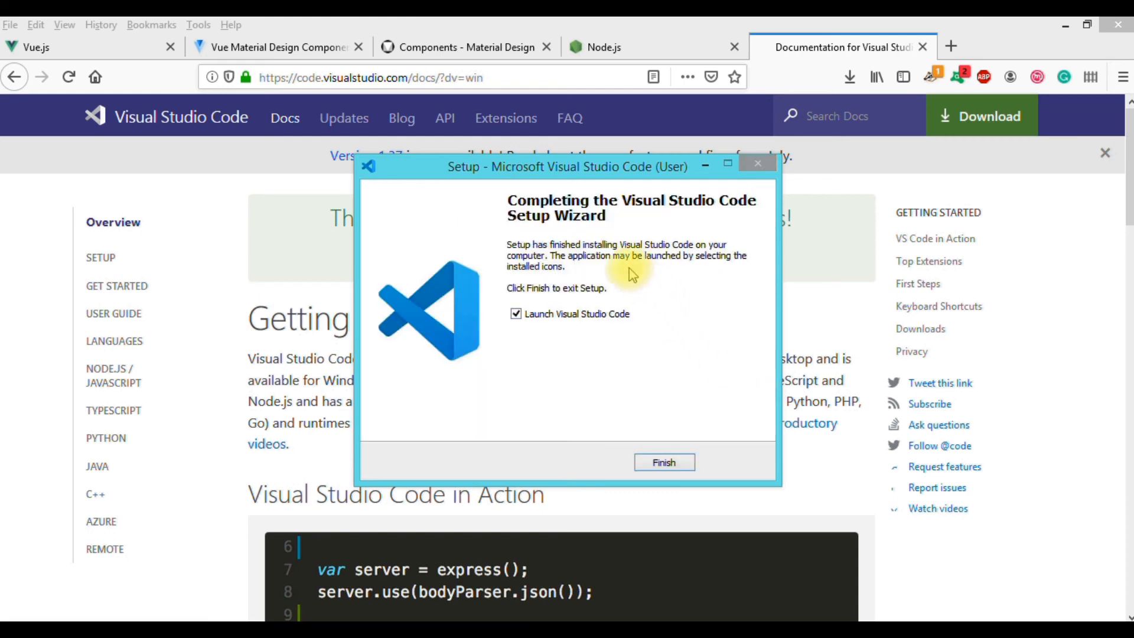
{"action": "left_click", "coordinate": [654, 462]}
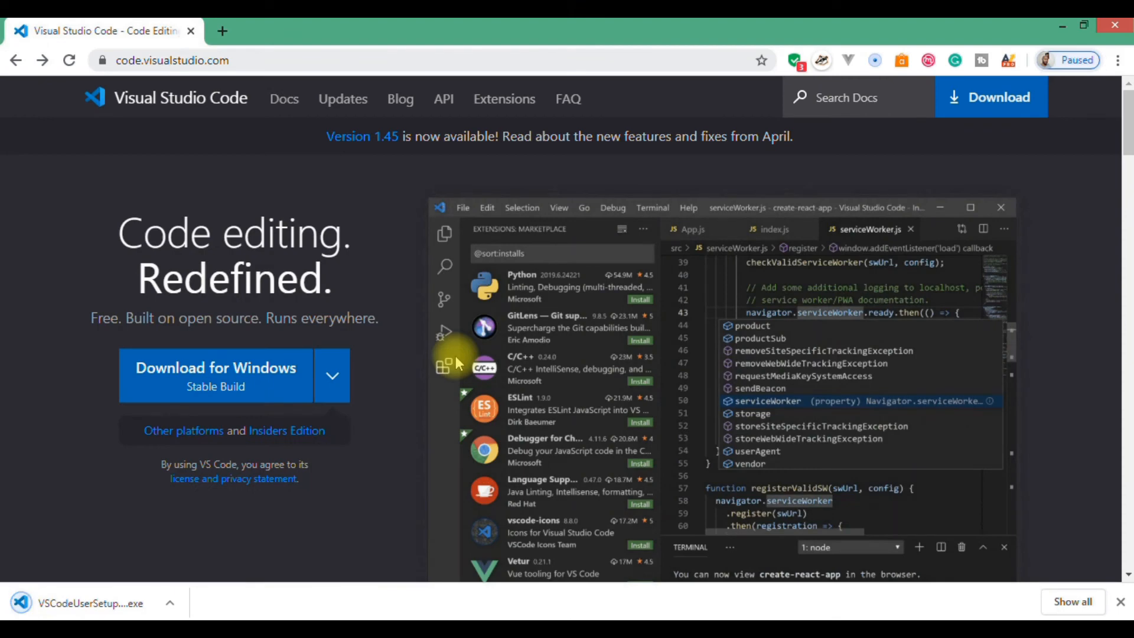